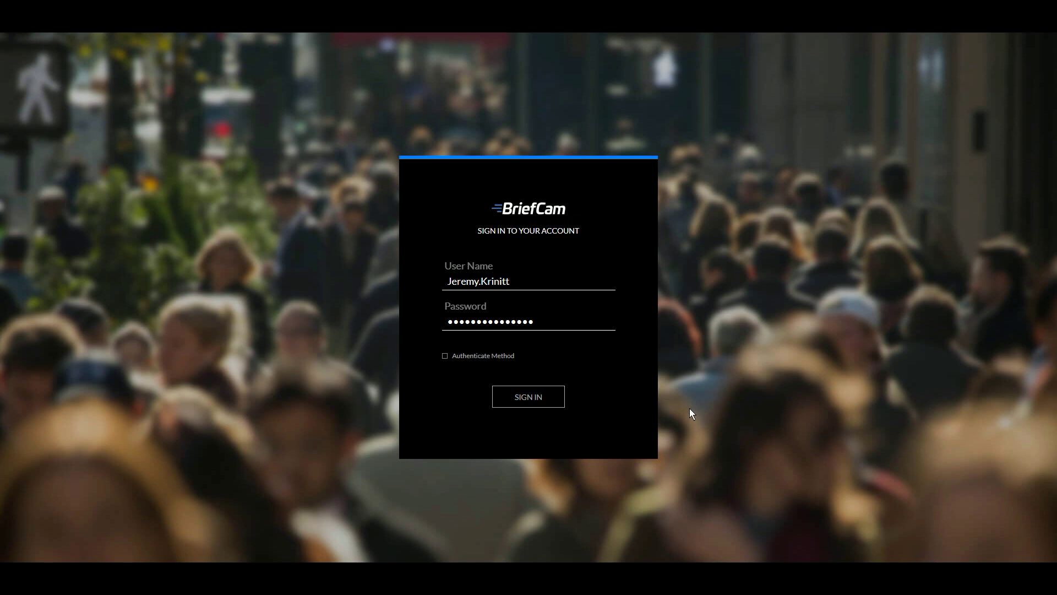
# - Sign in to BriefCam Protect with the account credentials to reach the Cases grid
pyautogui.click(534, 396)
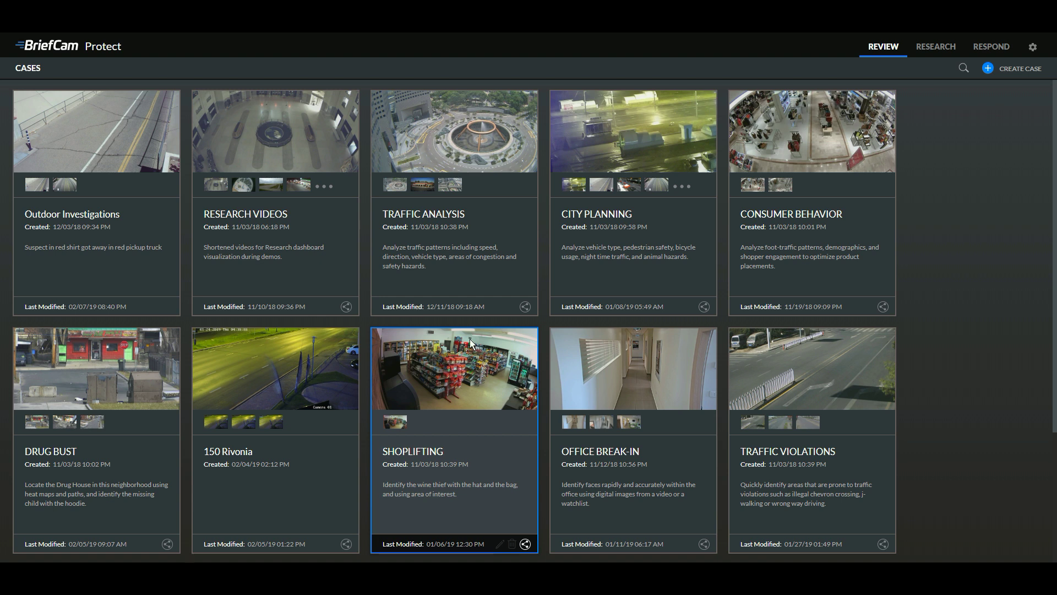
# - Open Outdoor Investigations, filter to the Pickup class, and play the FREEWAY.avi synopsis
pyautogui.click(120, 168)
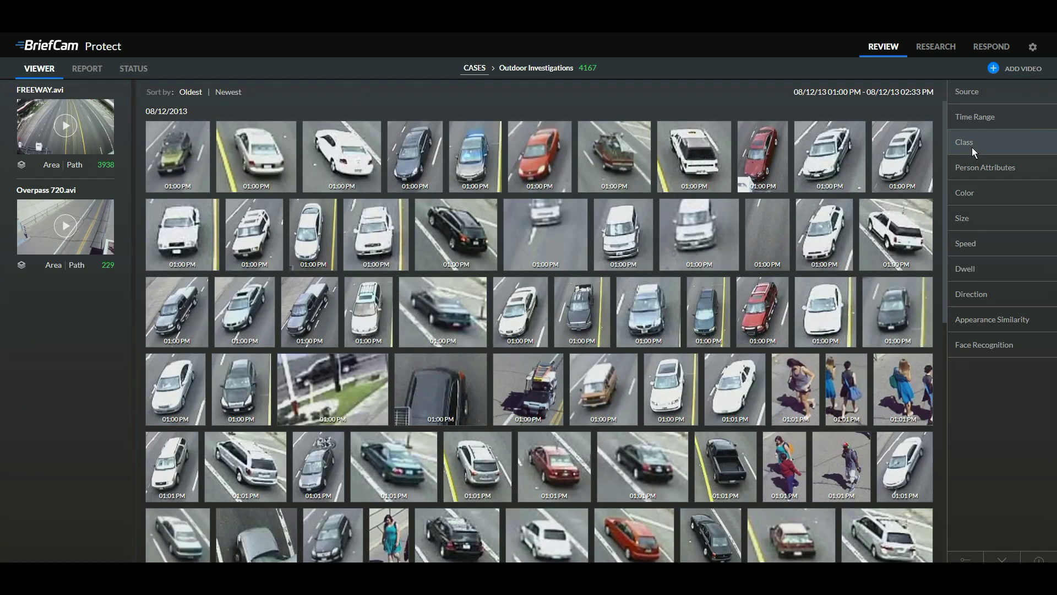
pyautogui.click(973, 148)
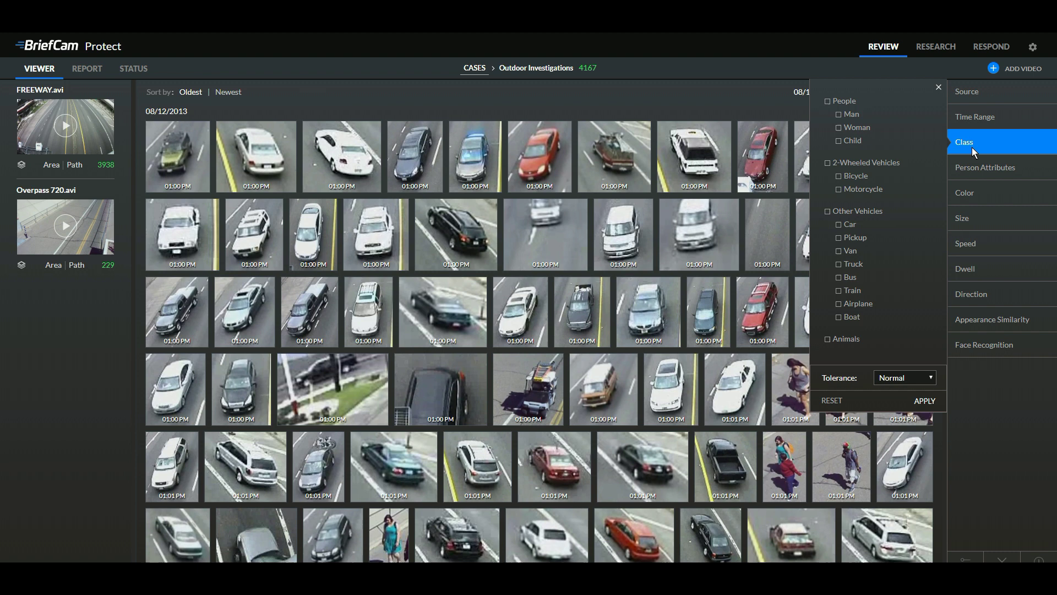
pyautogui.click(861, 238)
pyautogui.click(926, 401)
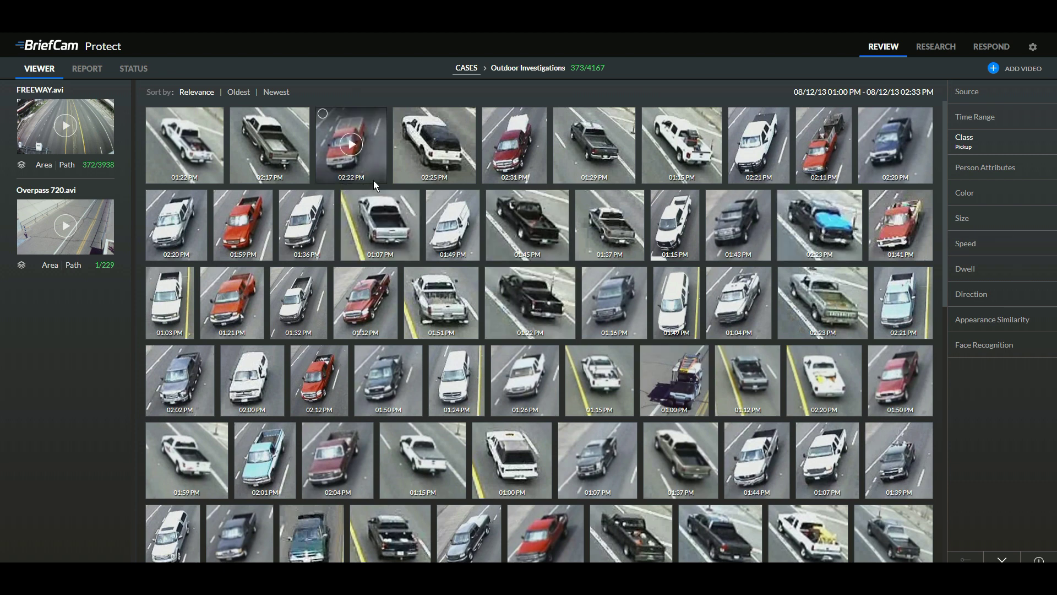
pyautogui.click(83, 146)
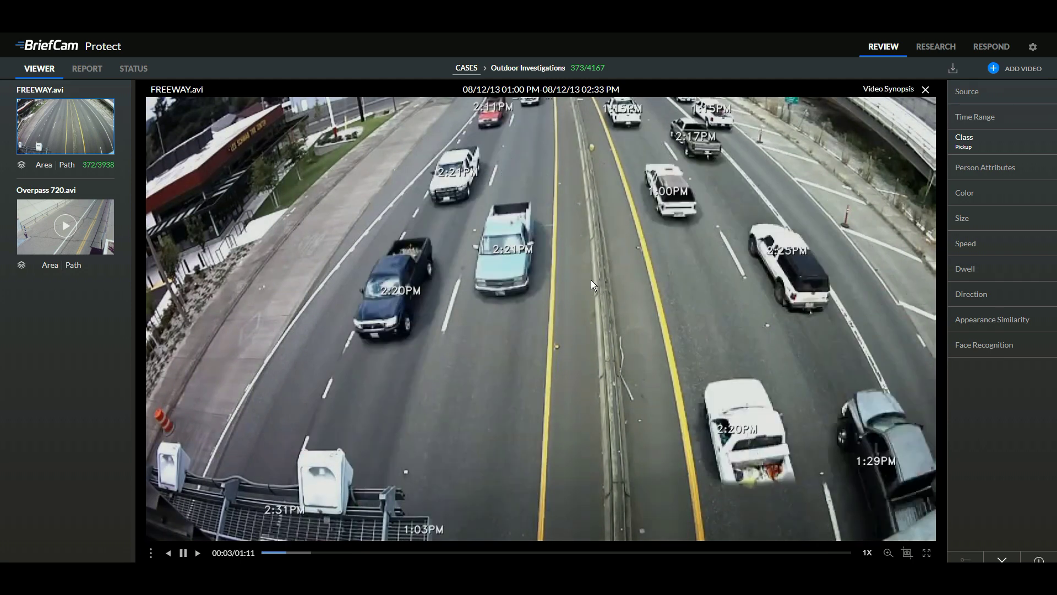
# - Pause the FREEWAY.avi synopsis and open the card for the 01:43 PM pickup
pyautogui.press('space')
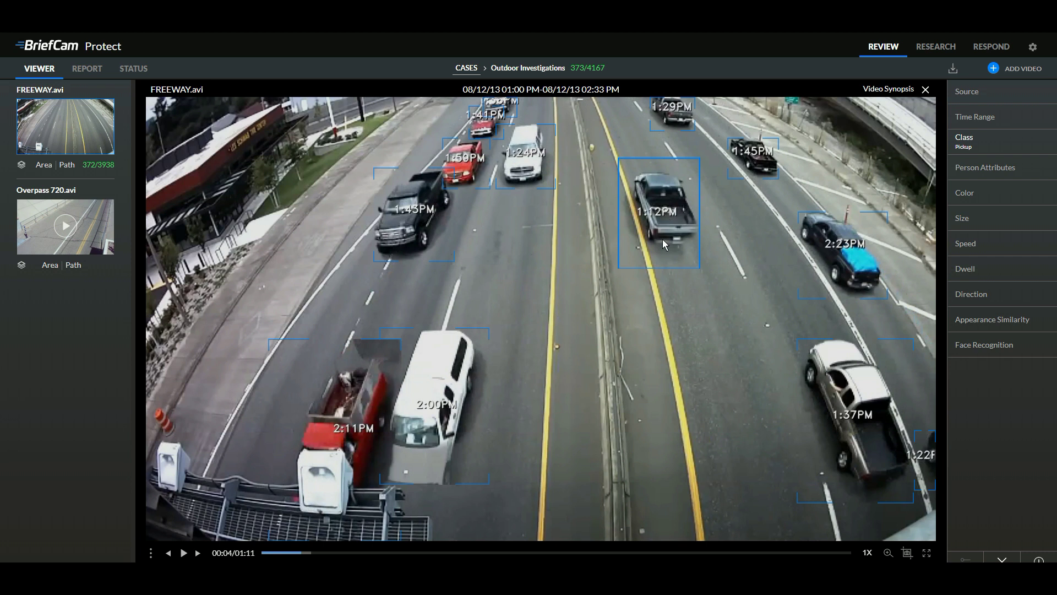
pyautogui.click(404, 216)
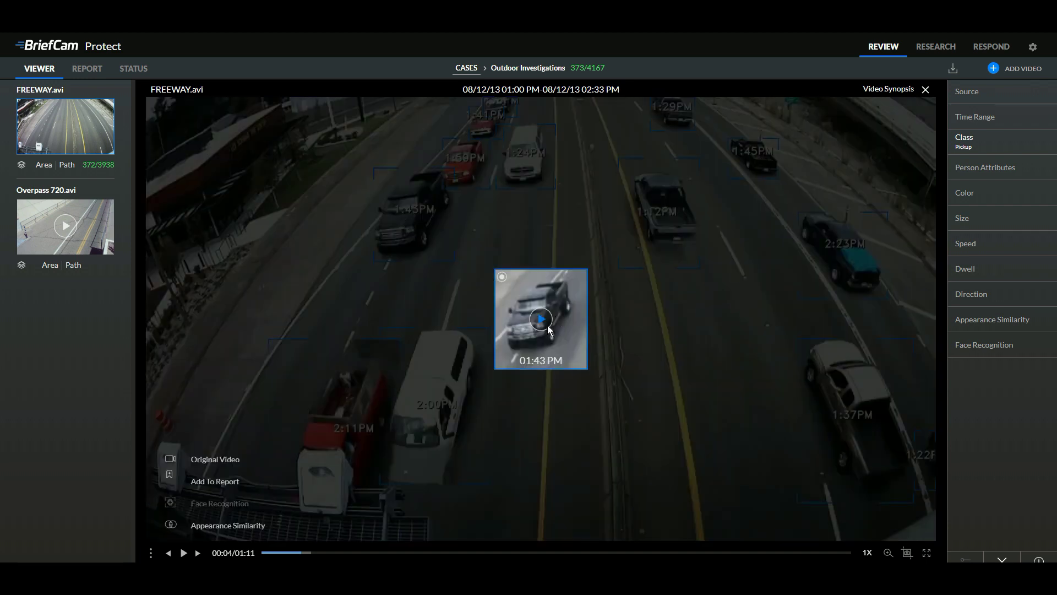
# - Watch the 01:43 PM pickup's original video, then close it to return to the synopsis
pyautogui.click(543, 321)
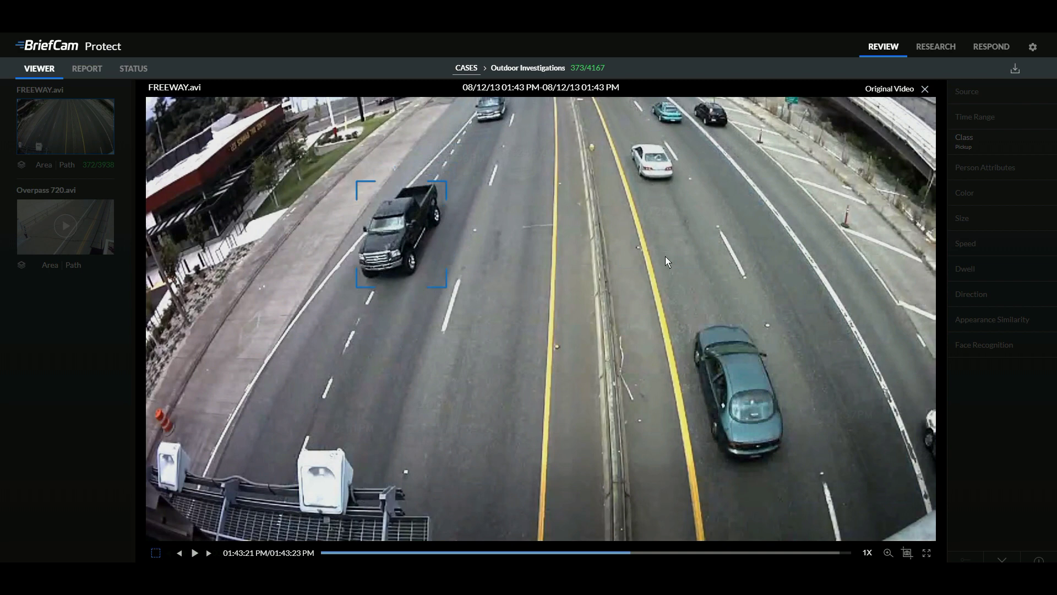
pyautogui.click(926, 90)
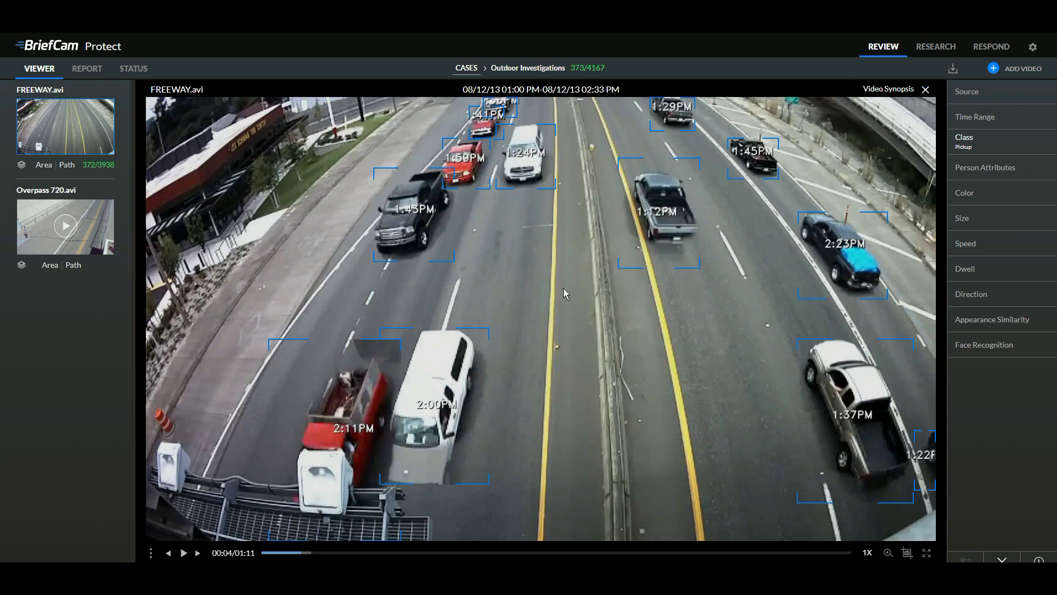
# - Add a red Color filter to narrow pickups to 42, then view them as a thumbnail grid
pyautogui.click(976, 193)
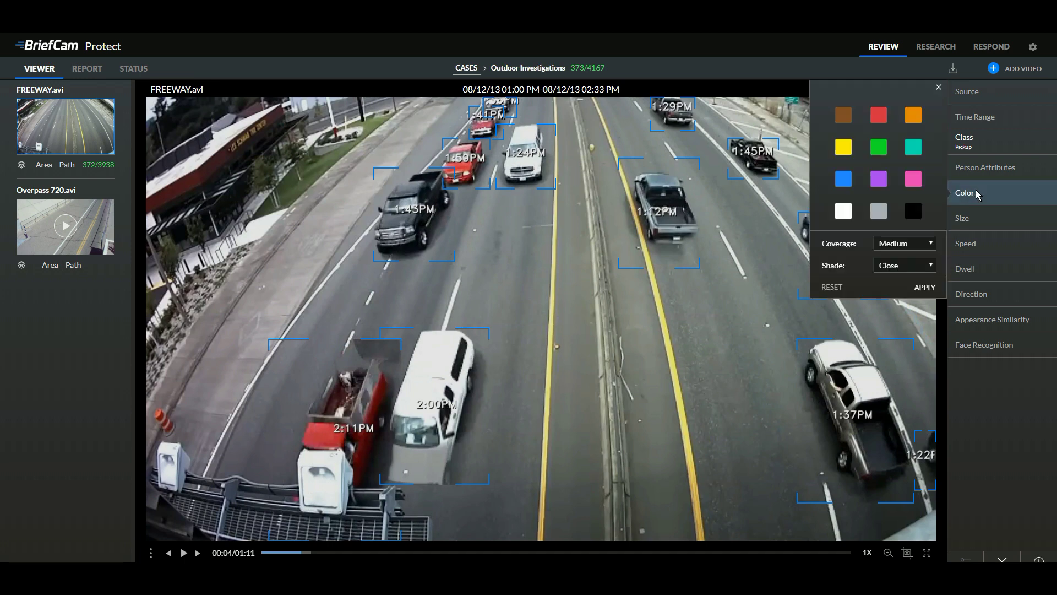
pyautogui.click(879, 117)
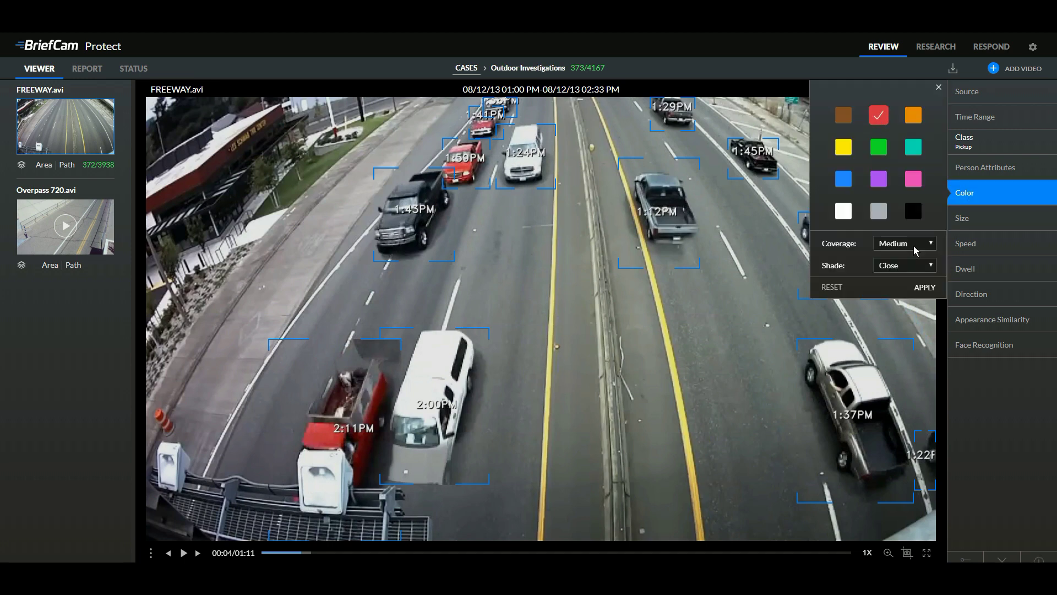
pyautogui.click(925, 289)
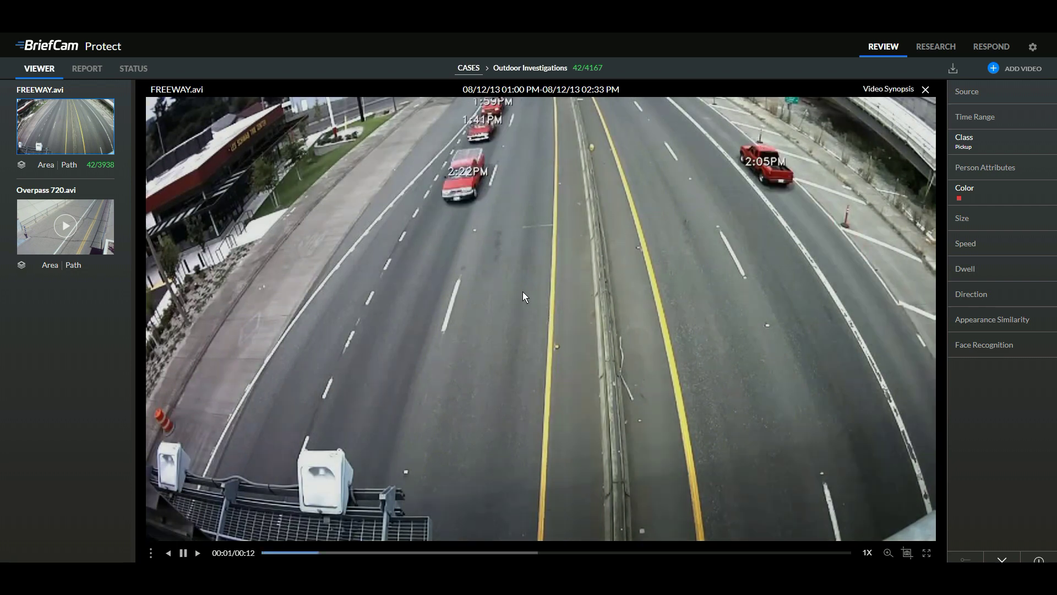
pyautogui.click(570, 275)
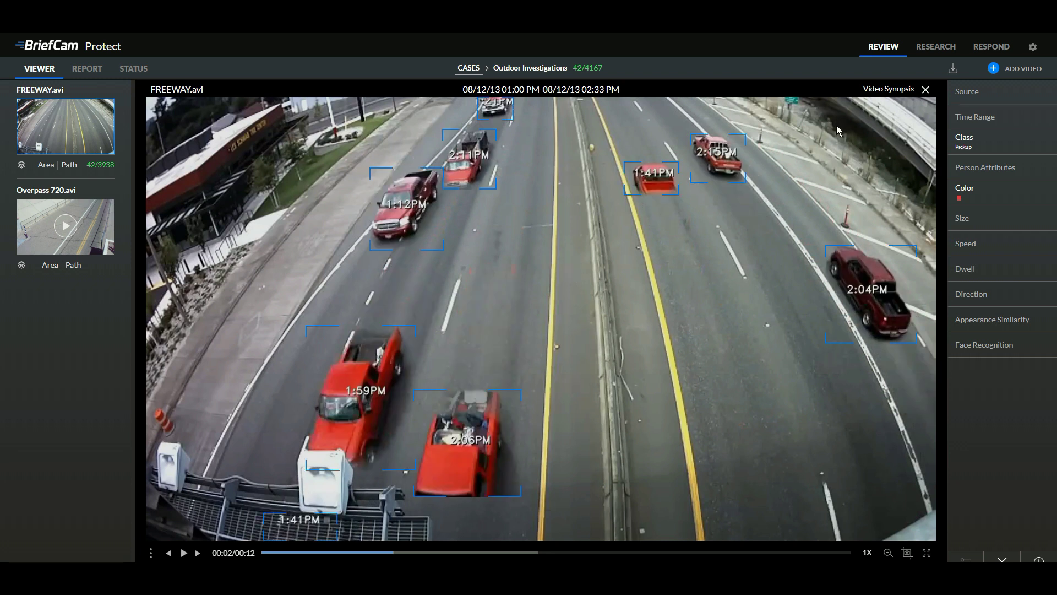
pyautogui.click(926, 90)
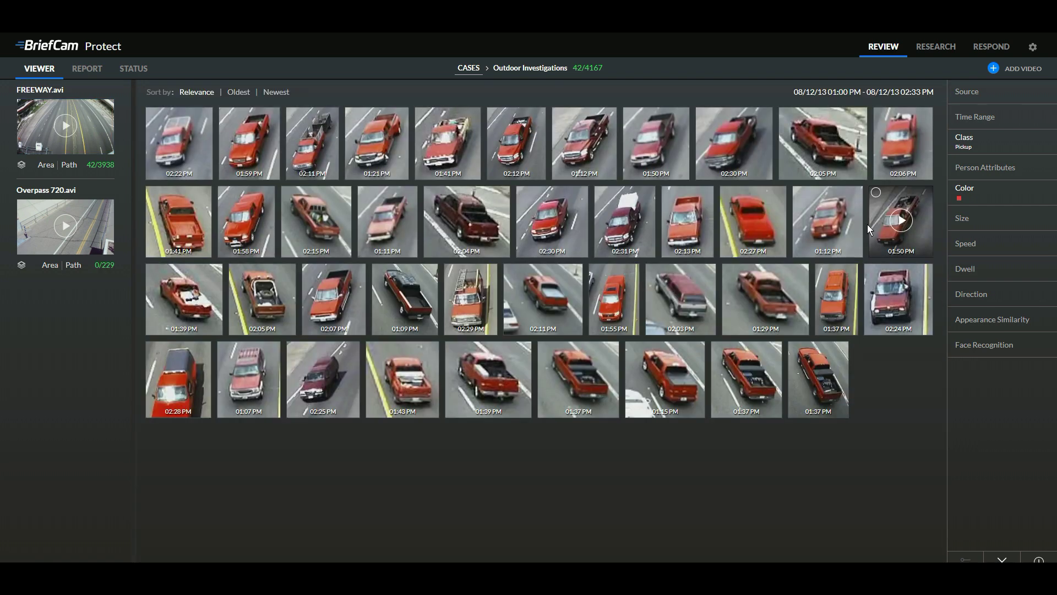
# - Clear the Pickup and red filters and filter results to the Woman class
pyautogui.click(1038, 559)
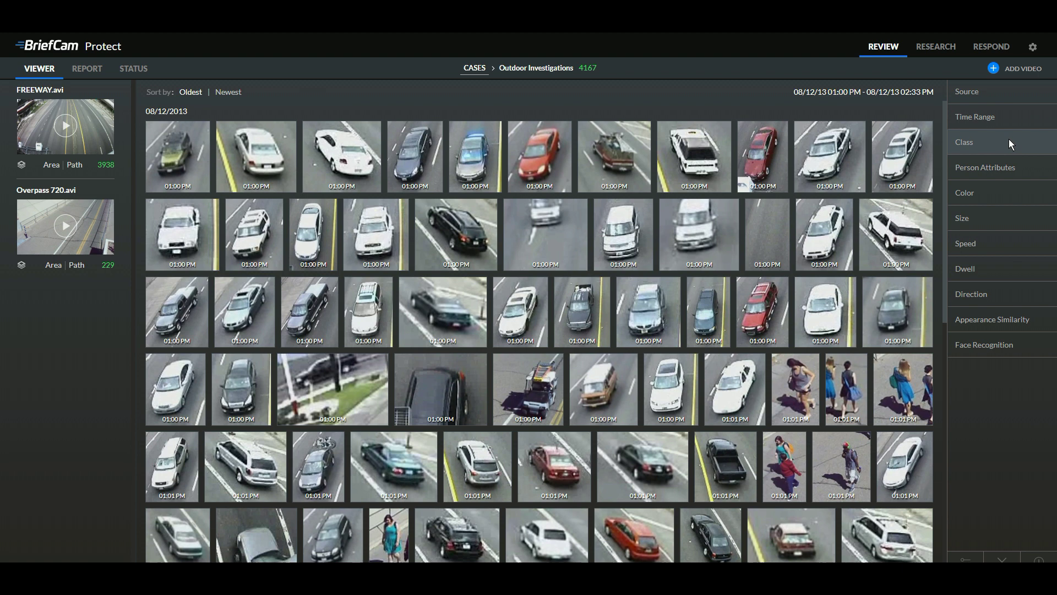
pyautogui.click(1010, 143)
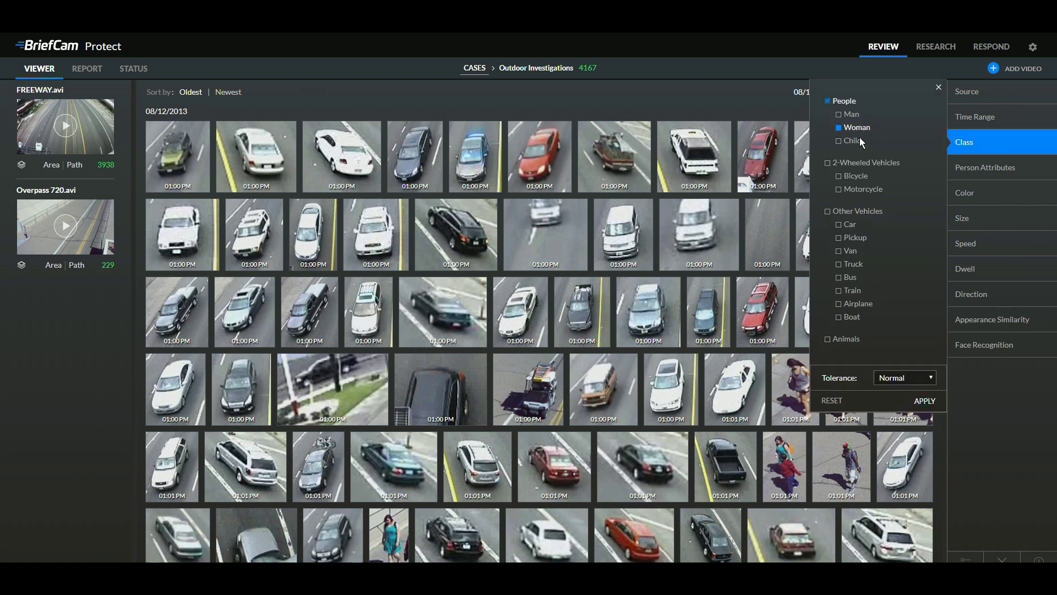
pyautogui.click(924, 401)
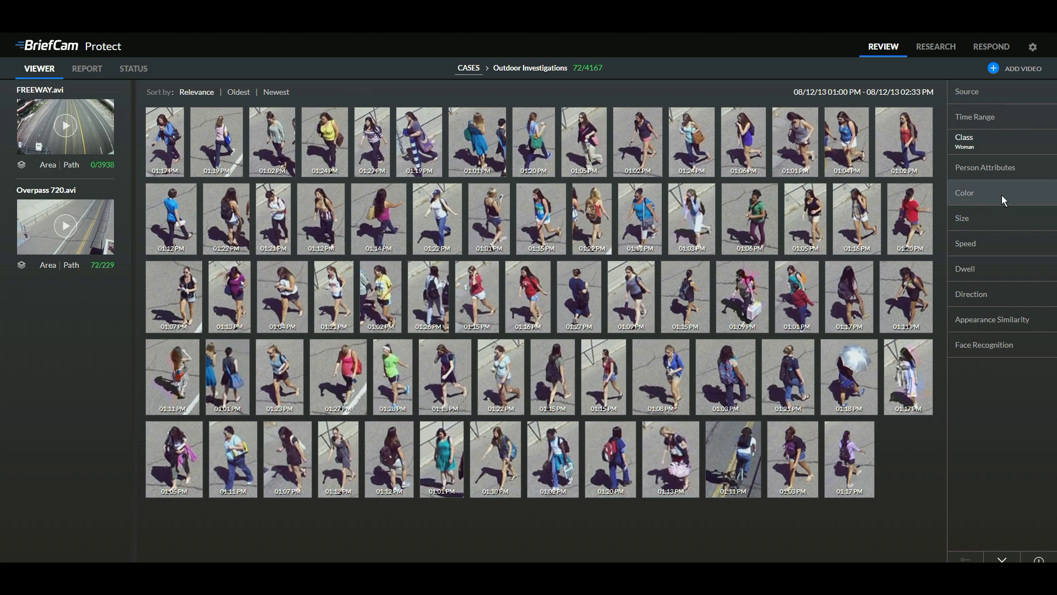
# - Add a Backpack bag attribute filter and play the Overpass 720.avi synopsis
pyautogui.click(1011, 169)
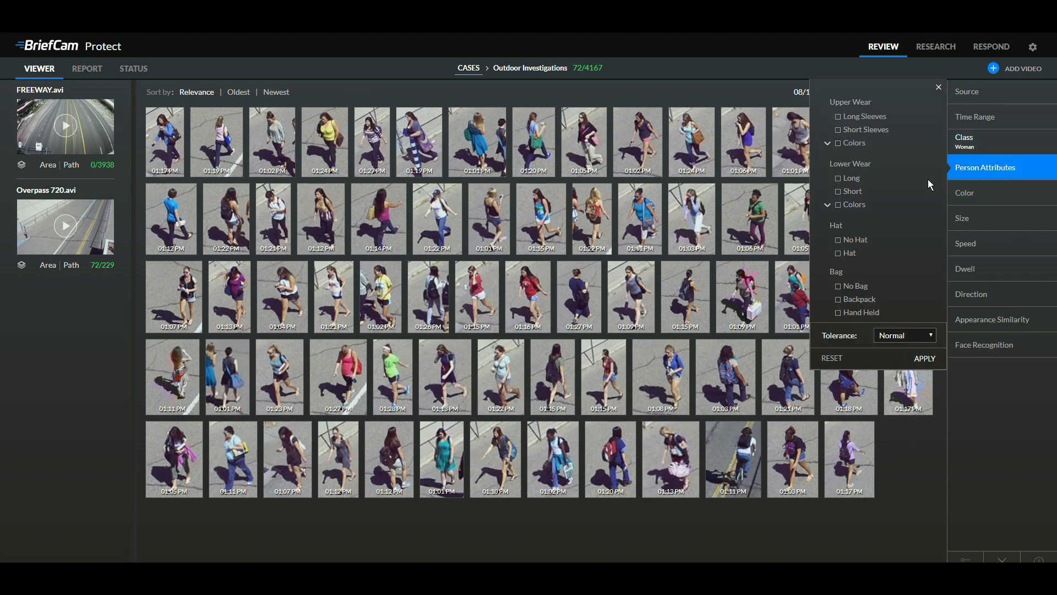
pyautogui.click(854, 303)
pyautogui.click(928, 359)
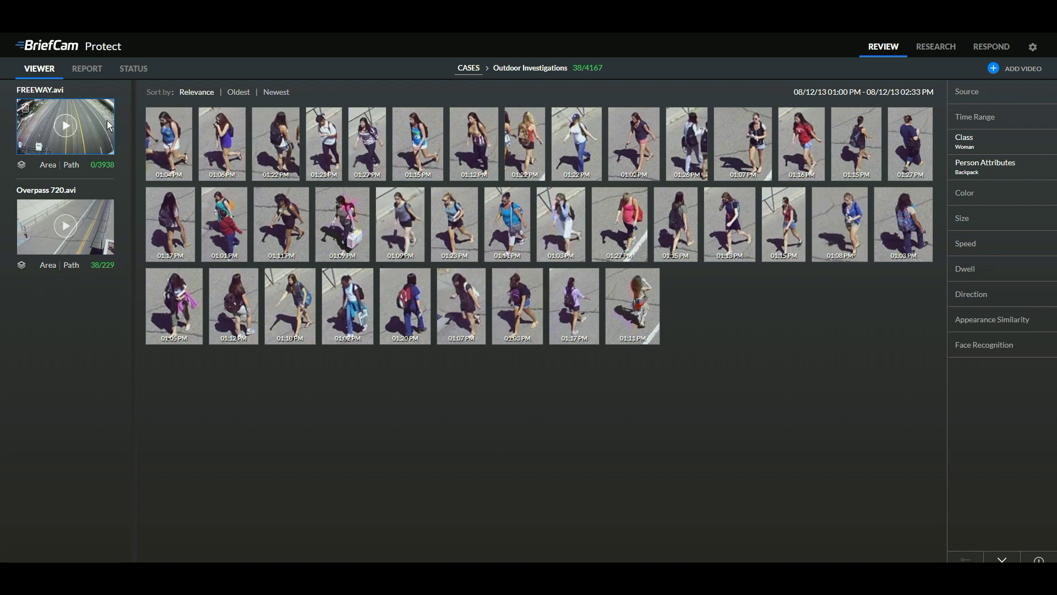
pyautogui.click(61, 227)
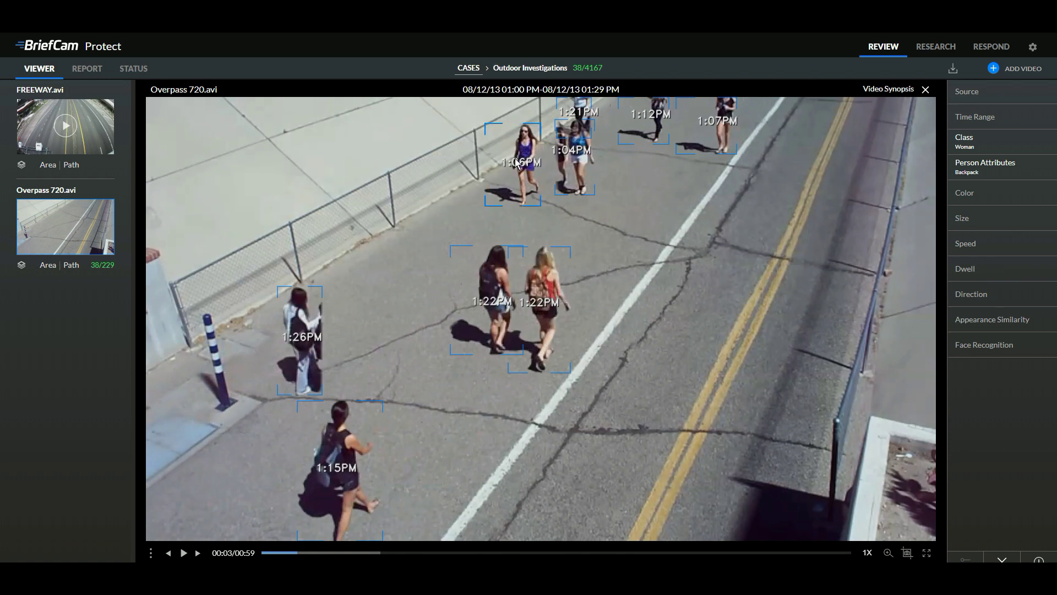
# - View the 01:06 PM woman's original Overpass footage, close it, and return to Cases
pyautogui.click(524, 166)
pyautogui.click(542, 320)
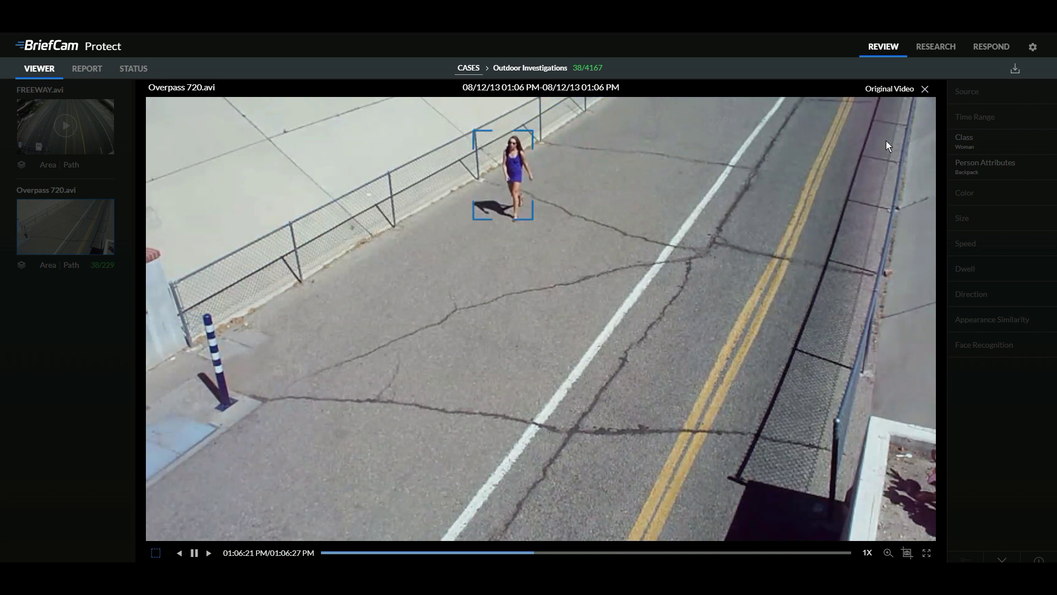
pyautogui.click(926, 94)
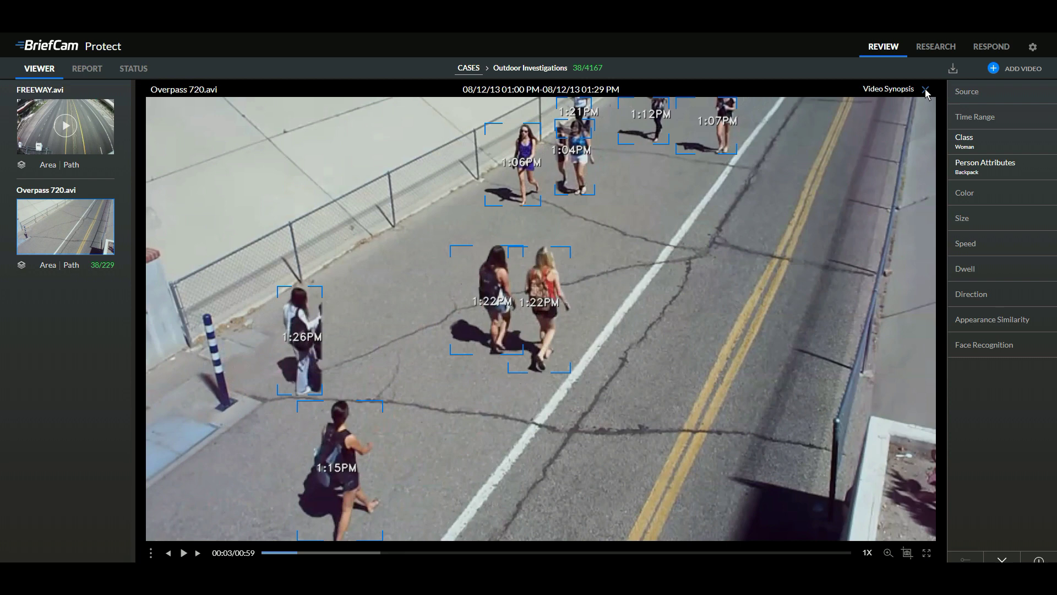
pyautogui.click(463, 70)
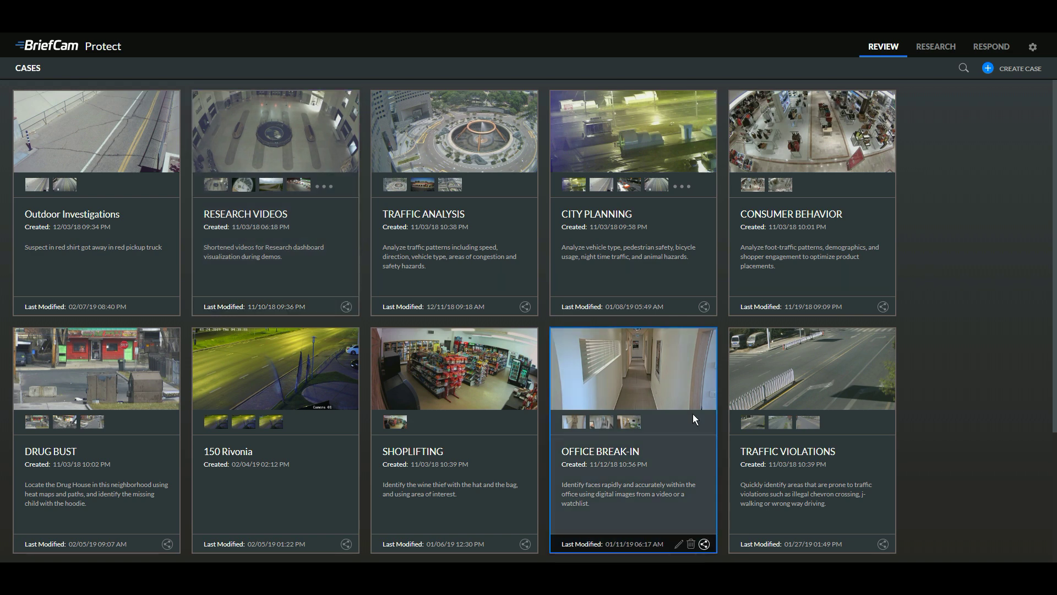
# - Open the OFFICE BREAK-IN case and show its Face Recognition filter options
pyautogui.click(662, 387)
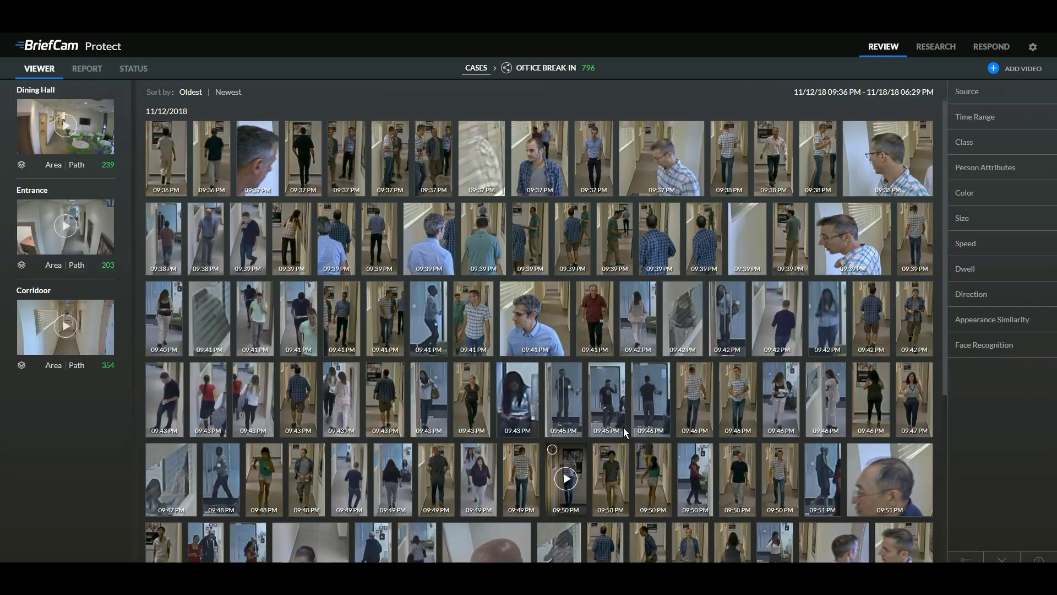
pyautogui.moveTo(670, 452)
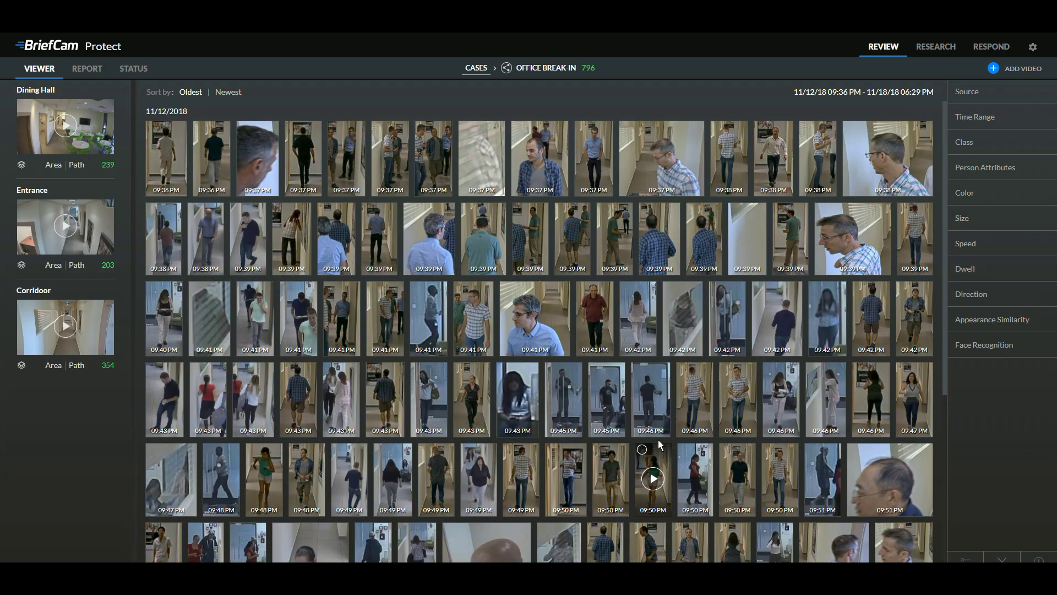
pyautogui.click(1005, 348)
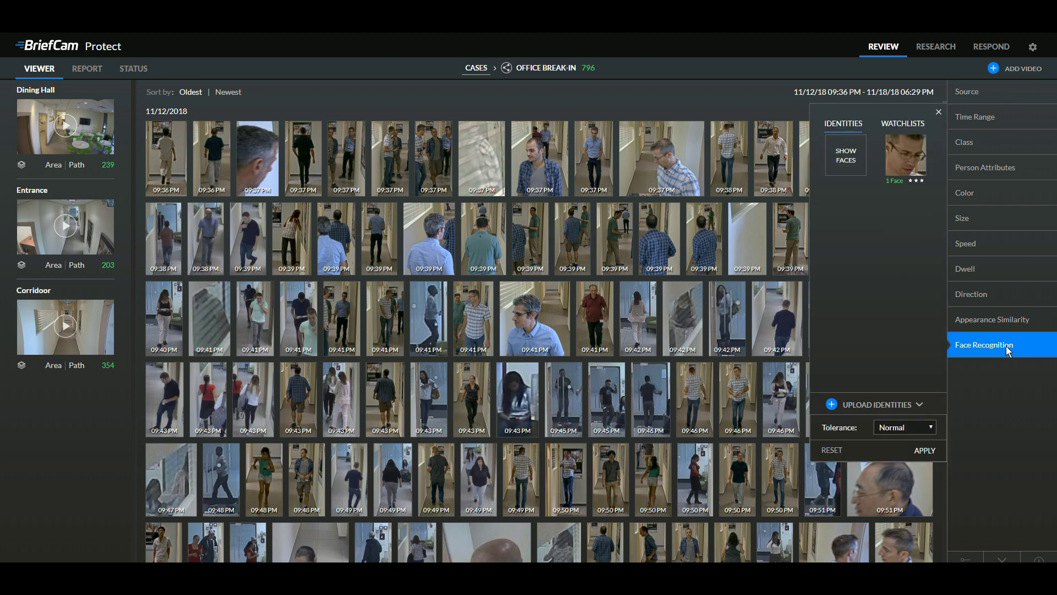
# - Apply a Face Recognition filter on the 09:37 PM face, leaving 10 of 796 results
pyautogui.click(848, 156)
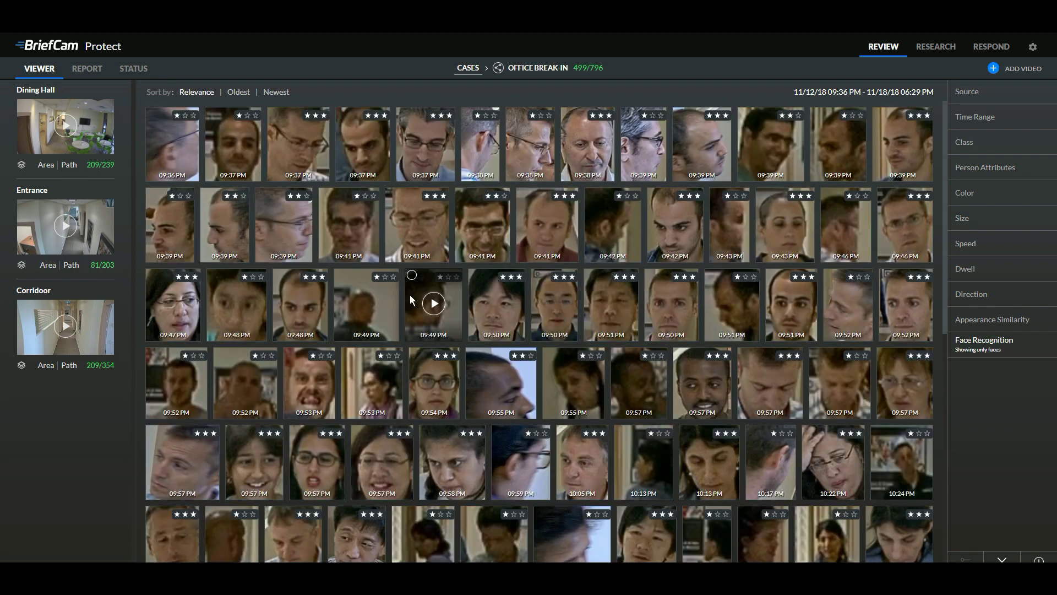
pyautogui.click(274, 113)
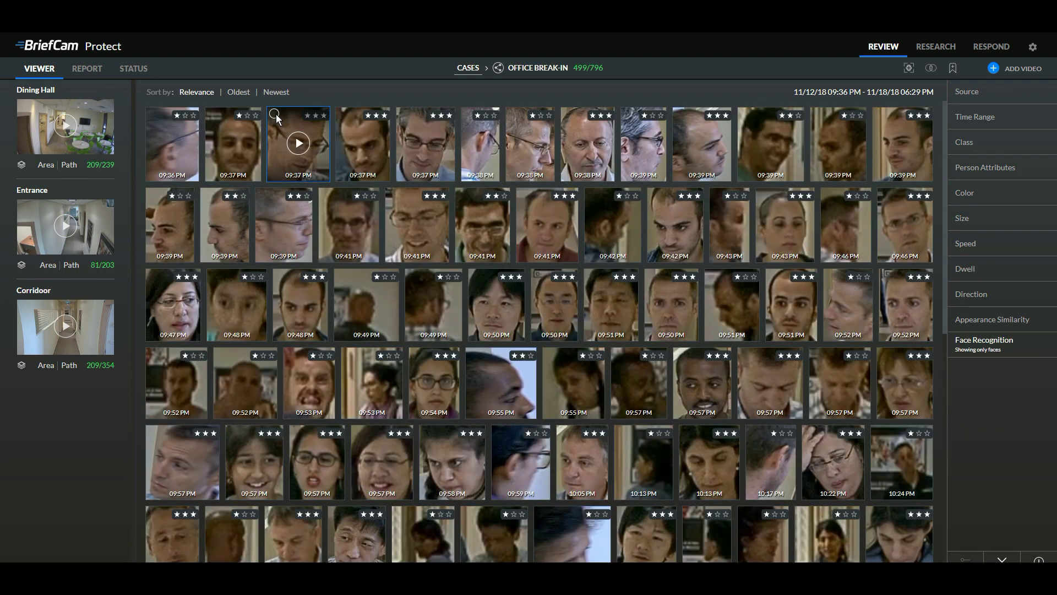
pyautogui.click(913, 67)
pyautogui.moveTo(904, 140)
pyautogui.moveTo(847, 224)
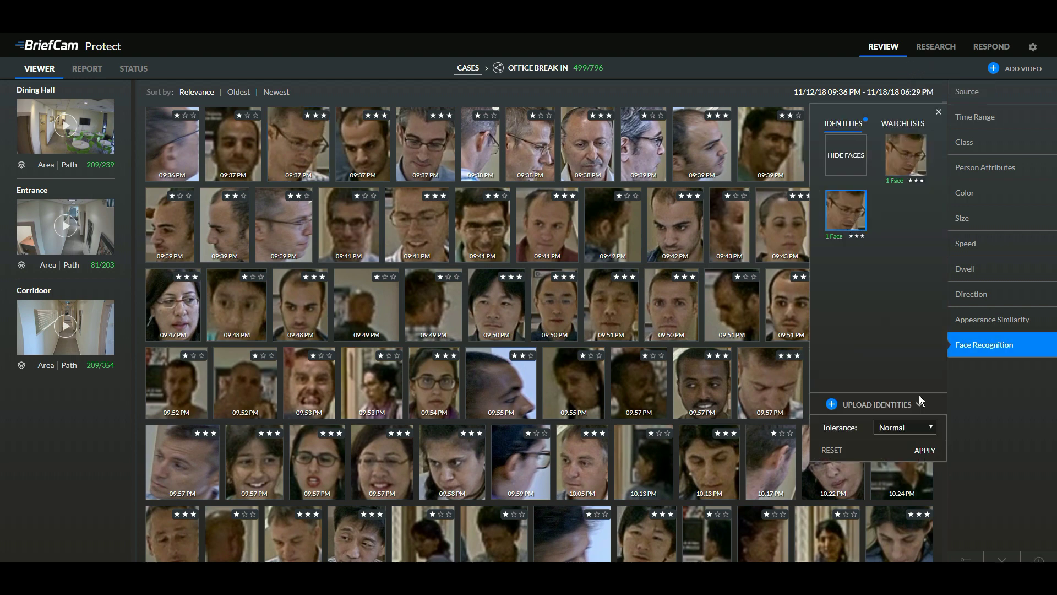
pyautogui.click(927, 450)
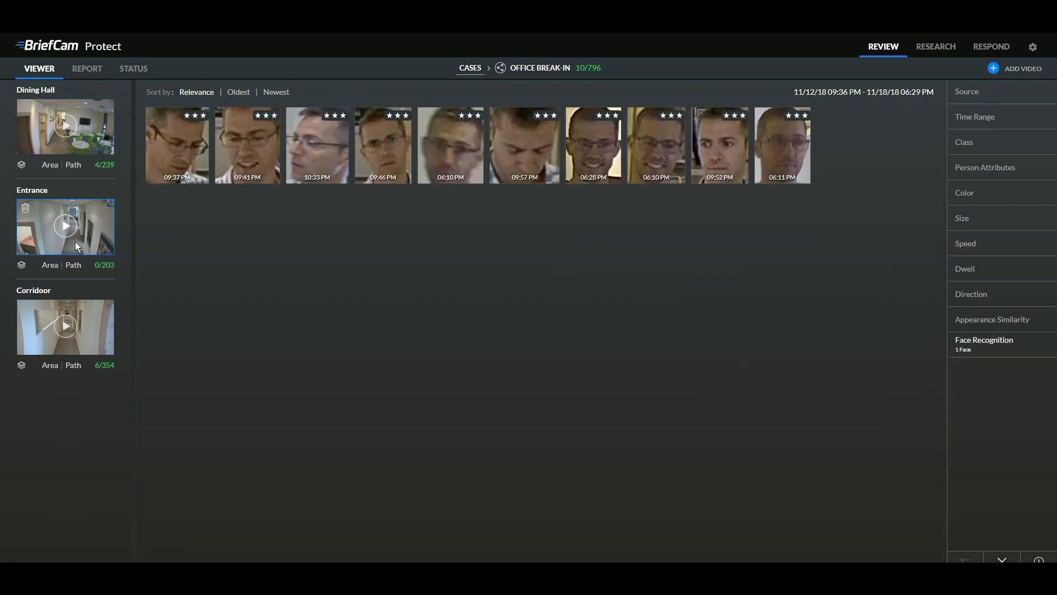
# - Open the event details of the 09:57 PM Corridor detection
pyautogui.moveTo(224, 170)
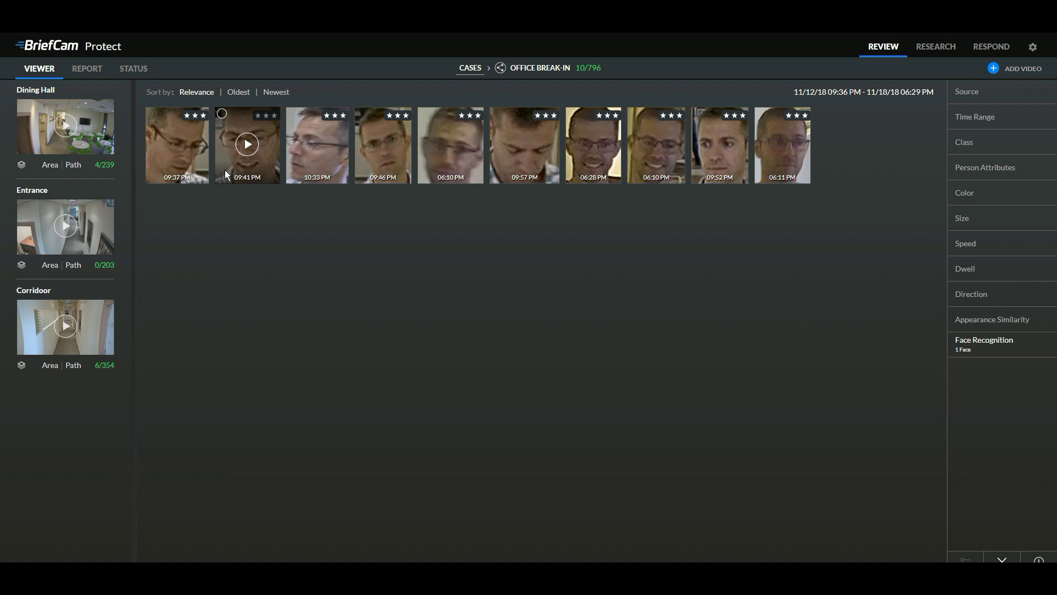
pyautogui.moveTo(525, 180)
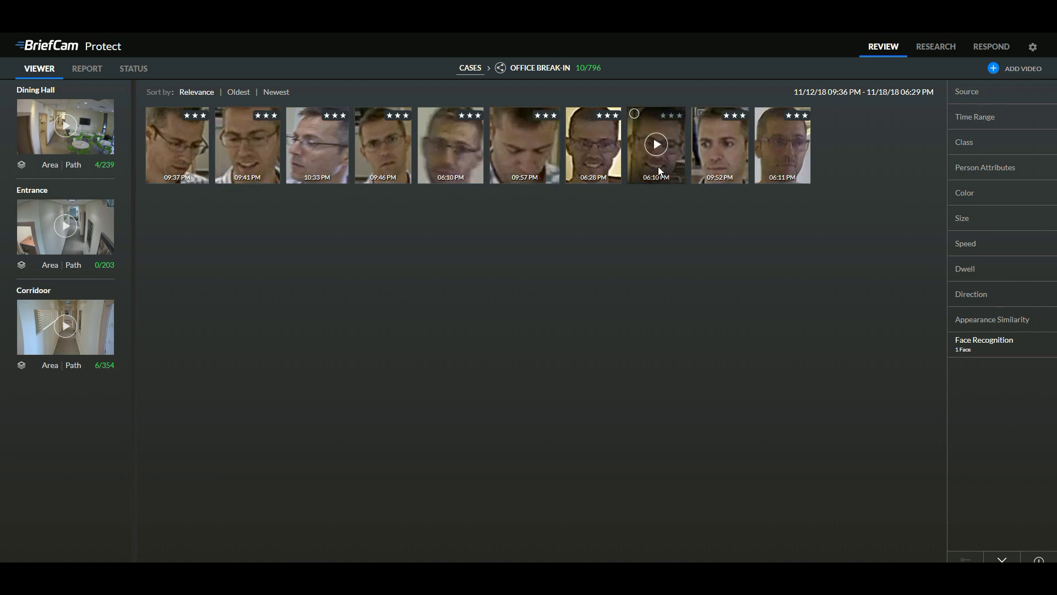
pyautogui.moveTo(708, 178)
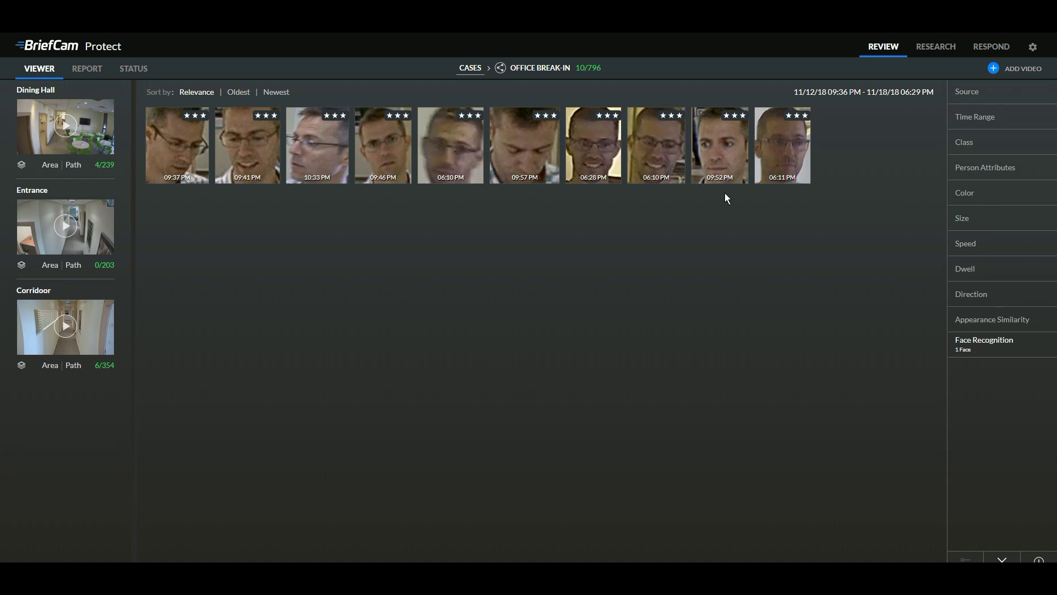
pyautogui.click(528, 174)
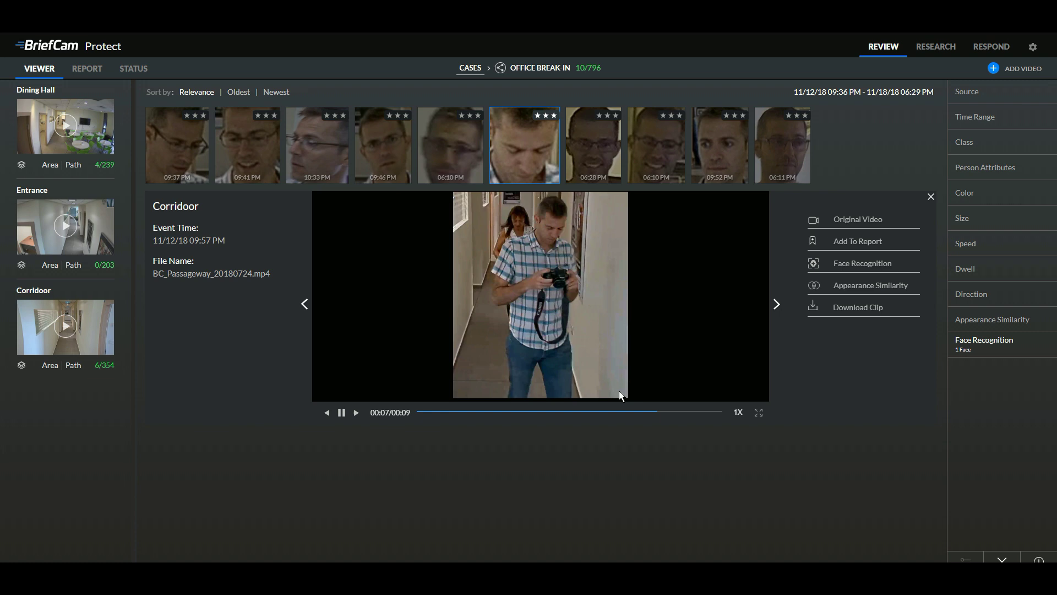
# - Close the 09:57 PM event details and remove the Face Recognition filter
pyautogui.click(932, 197)
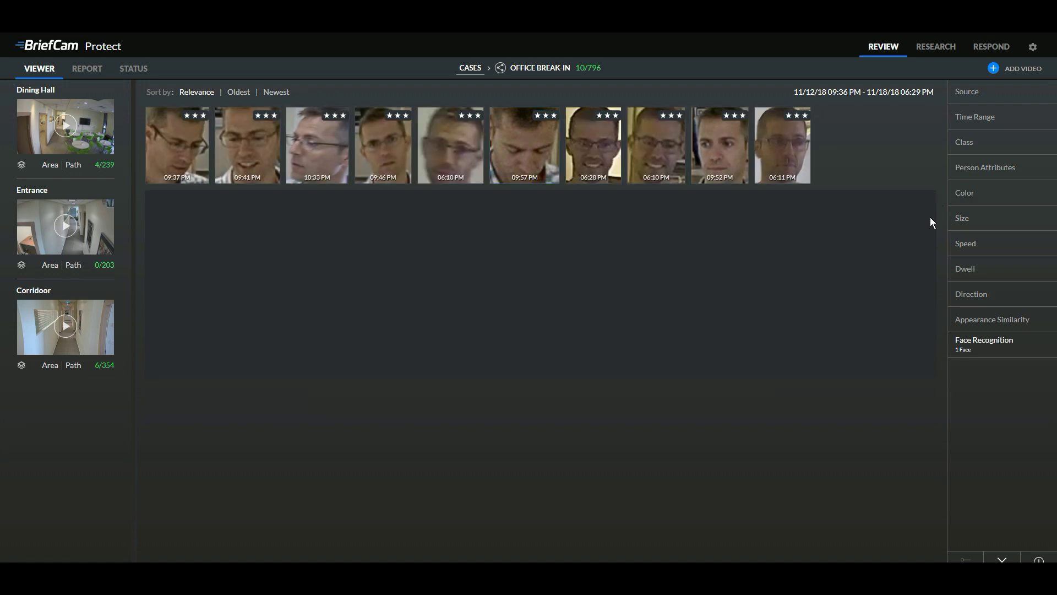
pyautogui.click(1038, 559)
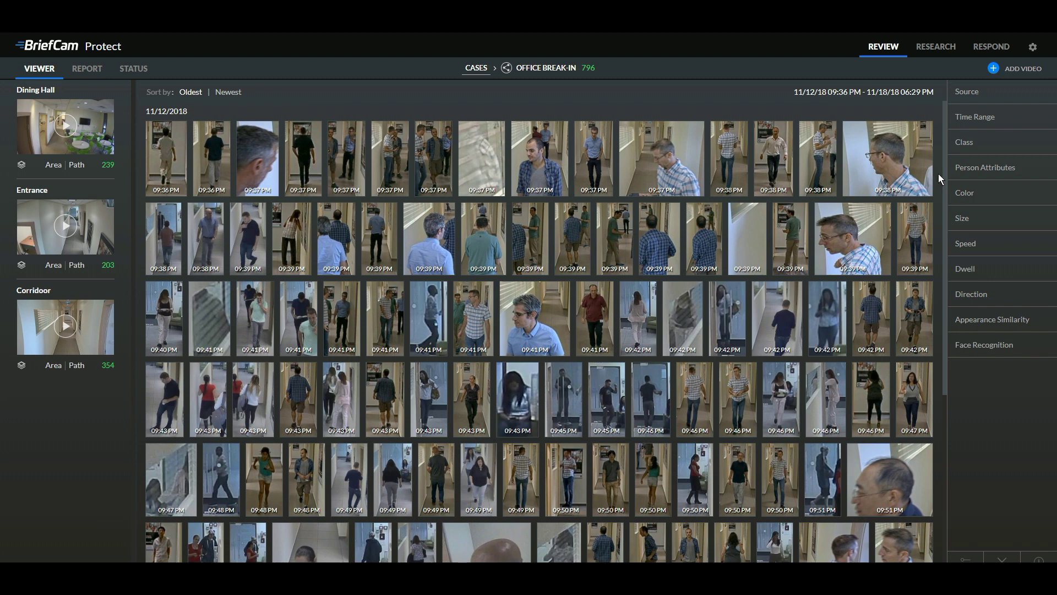
# - Open the 03:41 AM Corridor face alert in Respond Alerts beside its matched Office Suspects identity
pyautogui.click(1025, 43)
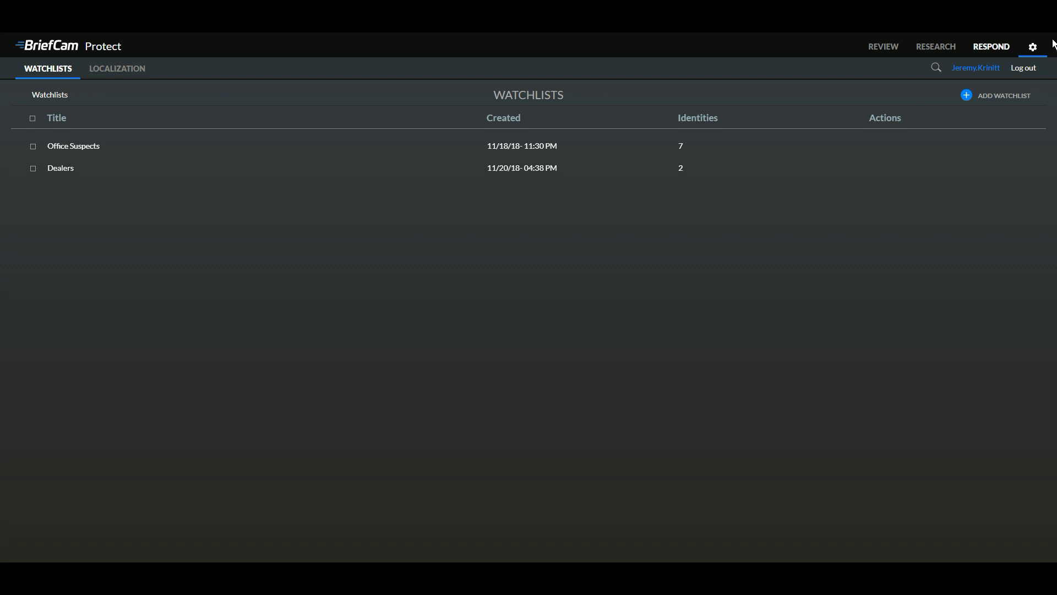
pyautogui.click(1007, 45)
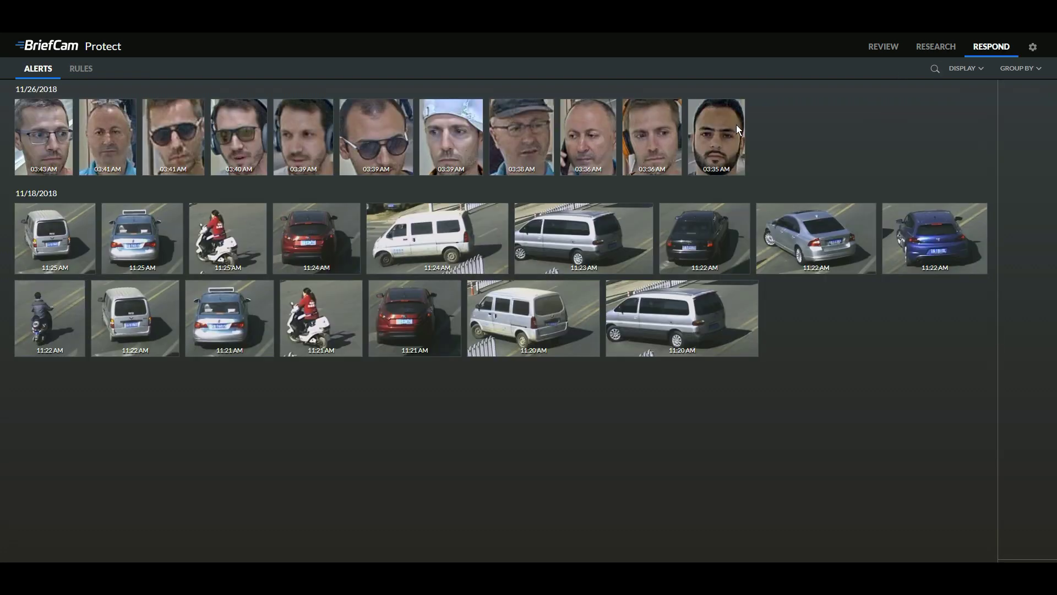
pyautogui.moveTo(218, 266)
pyautogui.moveTo(66, 172)
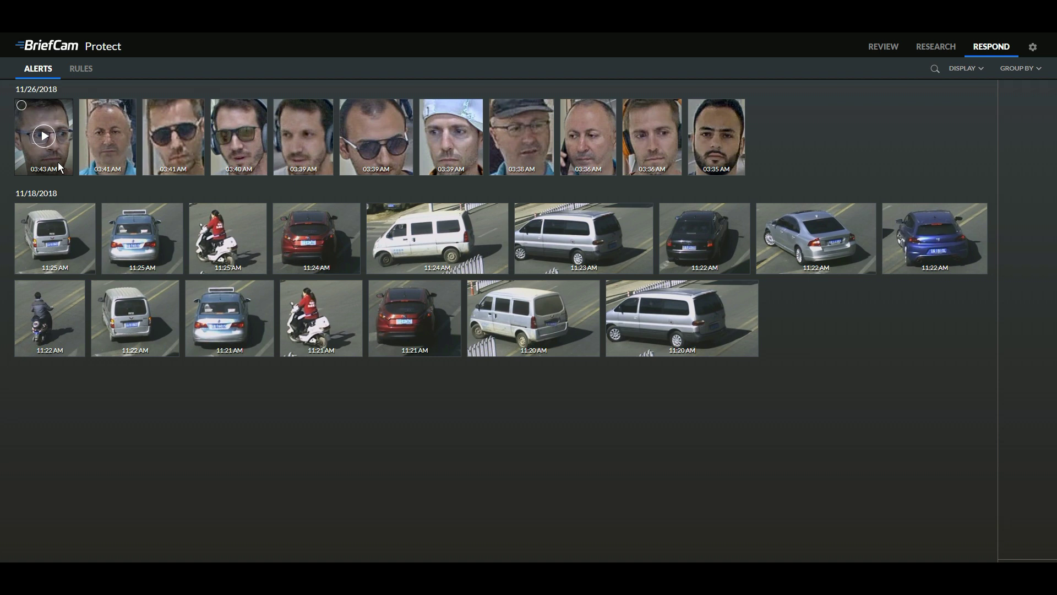
pyautogui.moveTo(85, 150)
pyautogui.moveTo(153, 248)
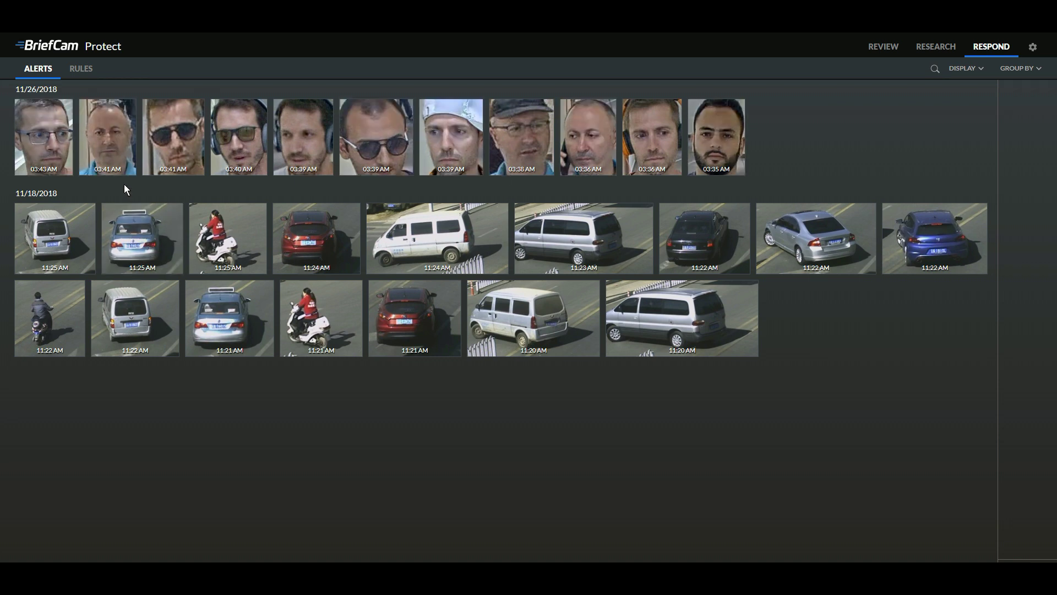
pyautogui.moveTo(46, 134)
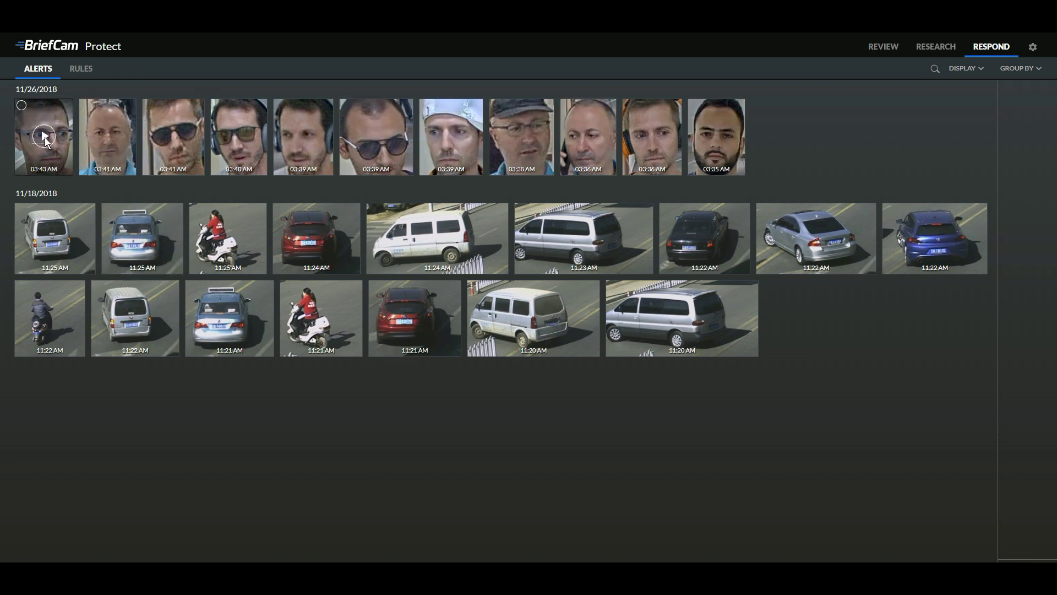
pyautogui.click(118, 144)
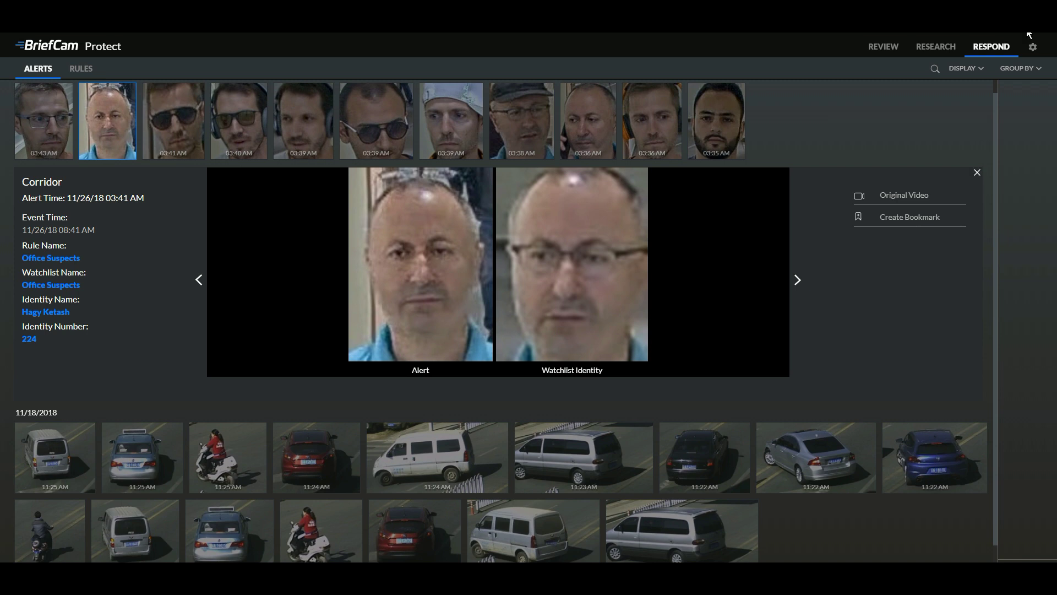
# - Open an Office Suspects identity to view its 2 enrolled face thumbnails
pyautogui.click(1033, 49)
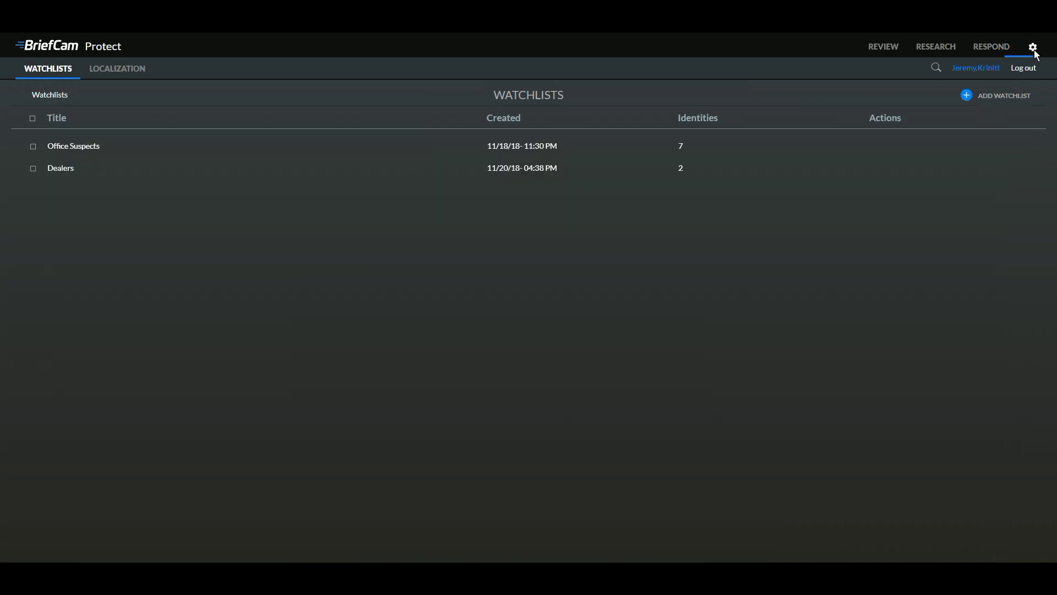
pyautogui.click(81, 146)
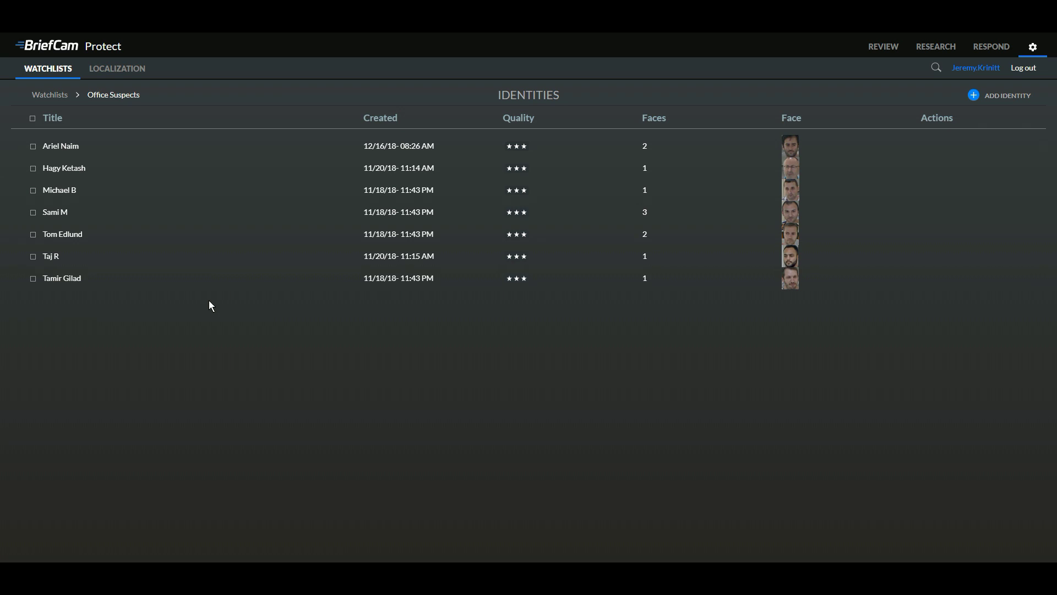
pyautogui.click(74, 236)
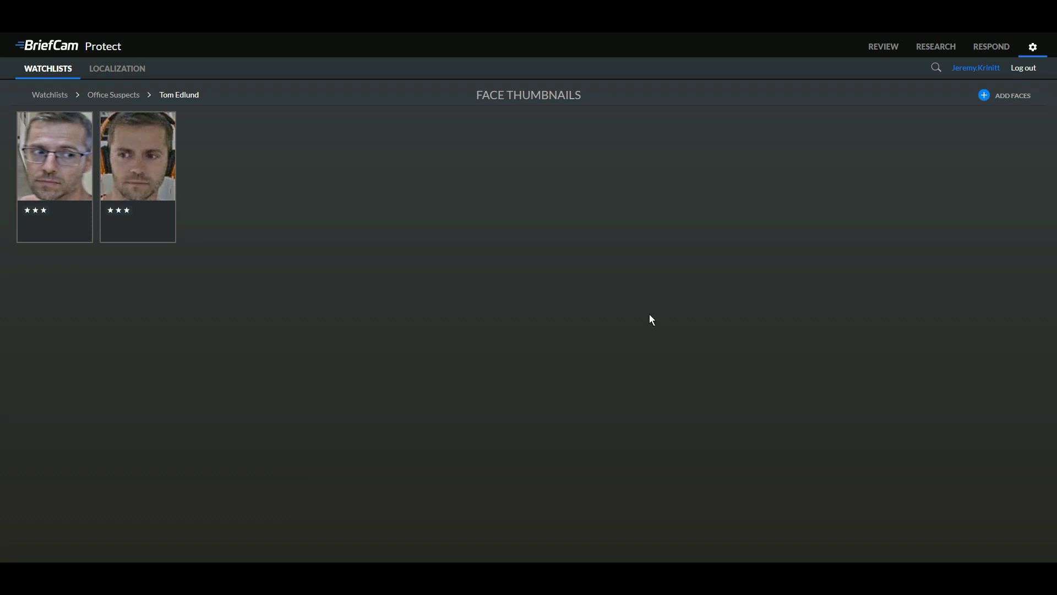
# - On the Retail Trends dashboard, filter the Visitors Class donut to Woman, then to Man
pyautogui.click(937, 47)
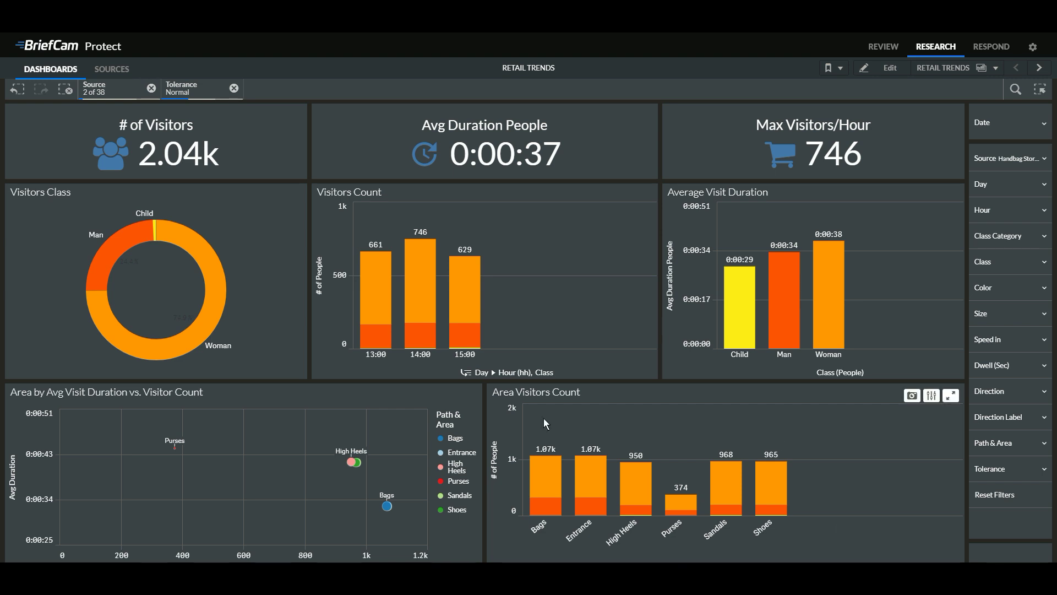
pyautogui.moveTo(791, 558)
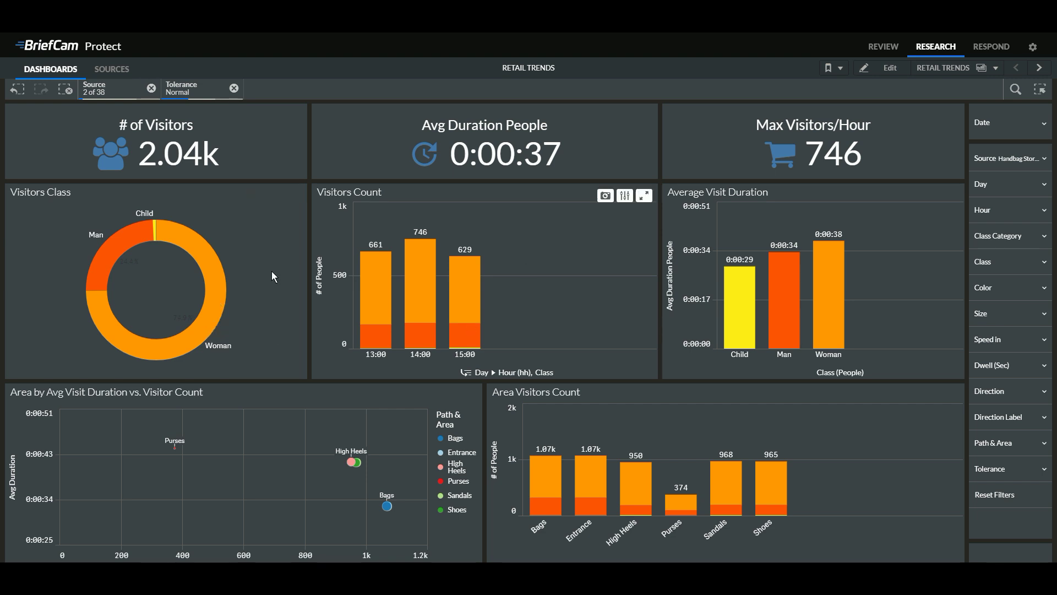
pyautogui.click(220, 287)
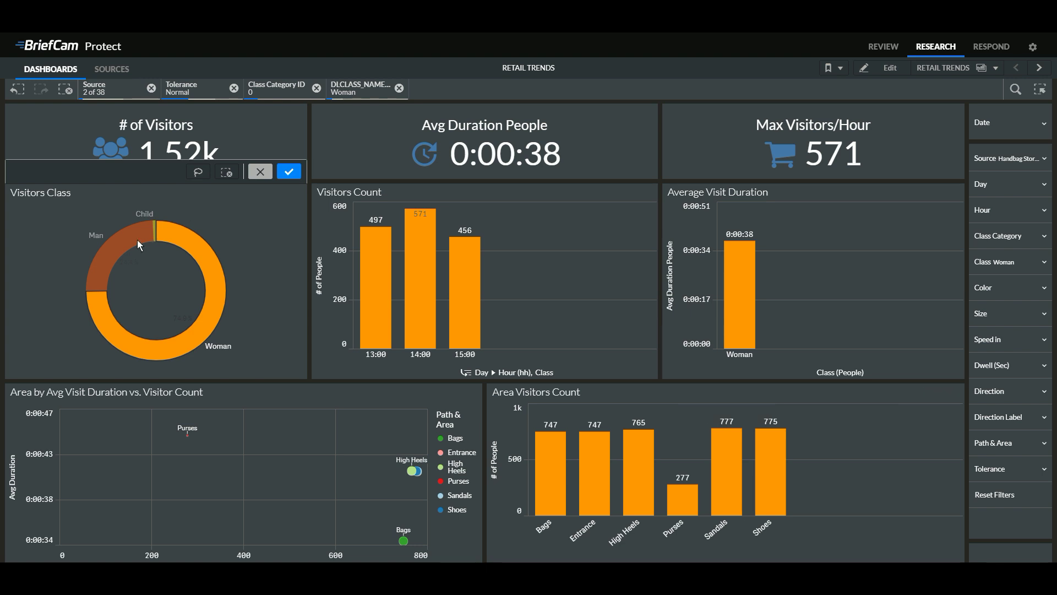
pyautogui.click(111, 249)
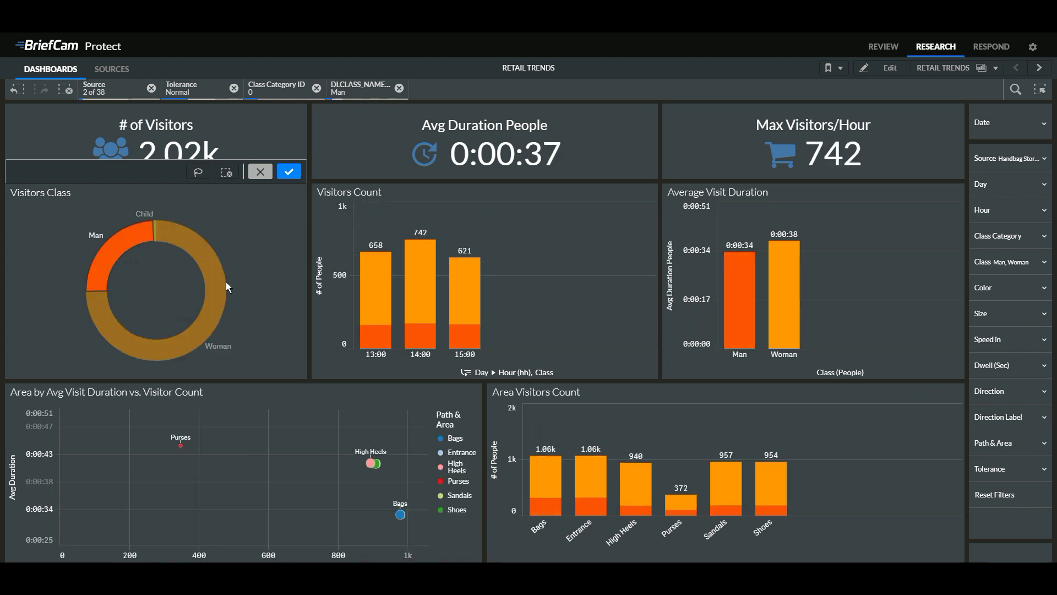